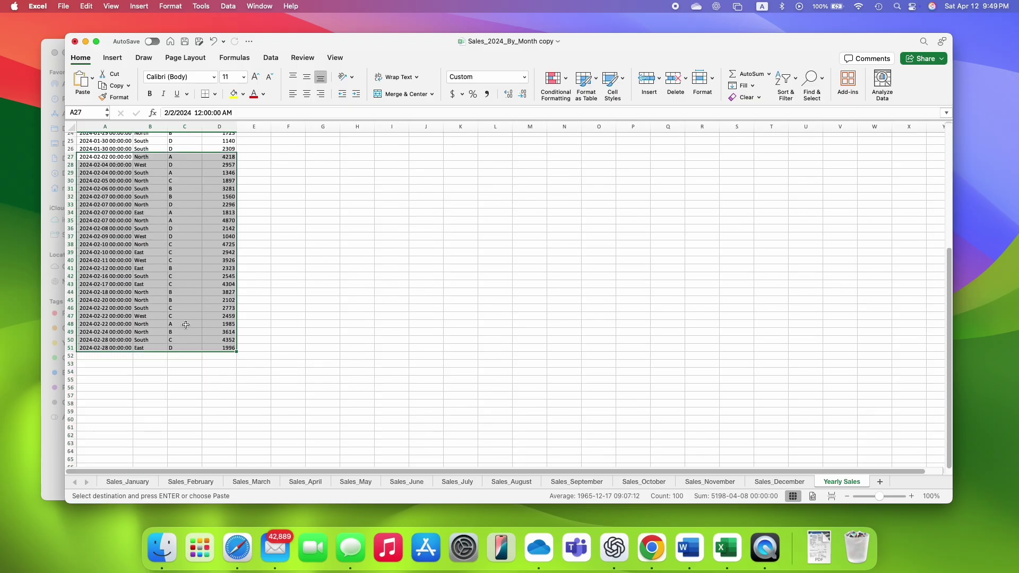
- Copy the March sales records without the header and paste them into the Yearly Sales sheet at cell A52
click(251, 481)
drag(105, 145, 203, 336)
key(super+c)
click(843, 482)
click(104, 333)
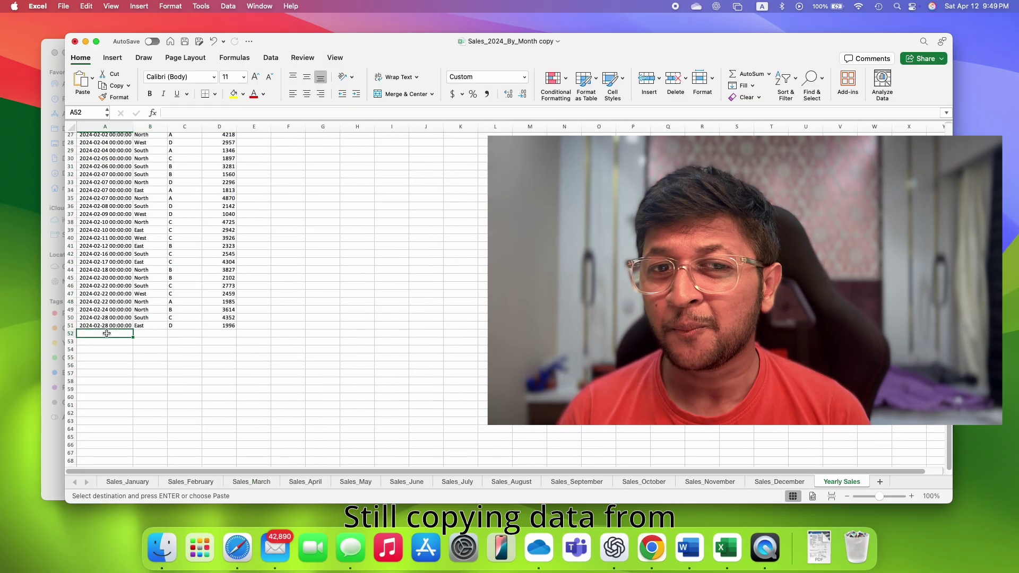
key(super+v)
- Copy the April sales records without the header and paste them into the Yearly Sales sheet at cell A77
scroll(156, 319, down, 3)
click(305, 481)
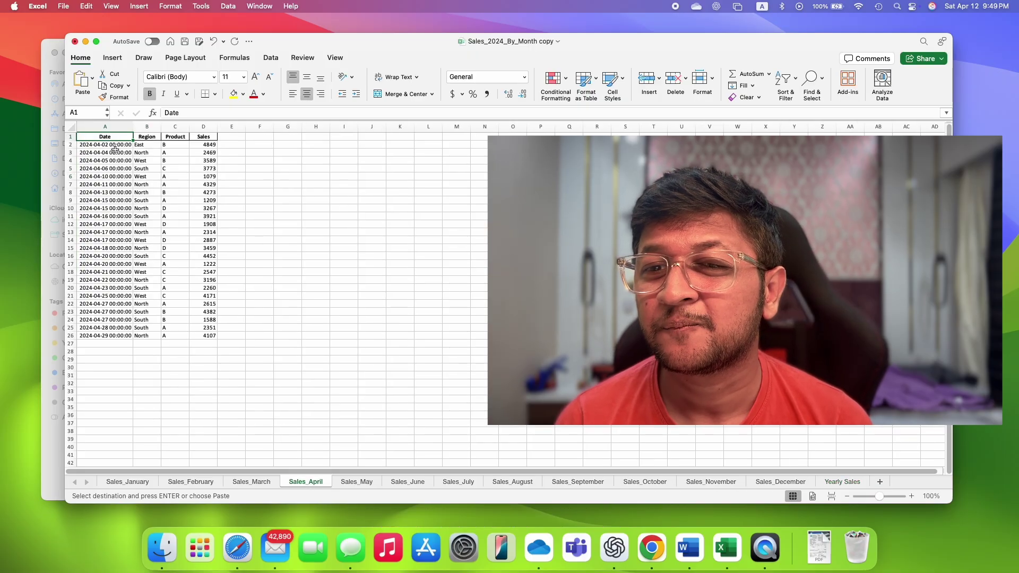
drag(104, 144, 209, 338)
key(super+c)
click(842, 482)
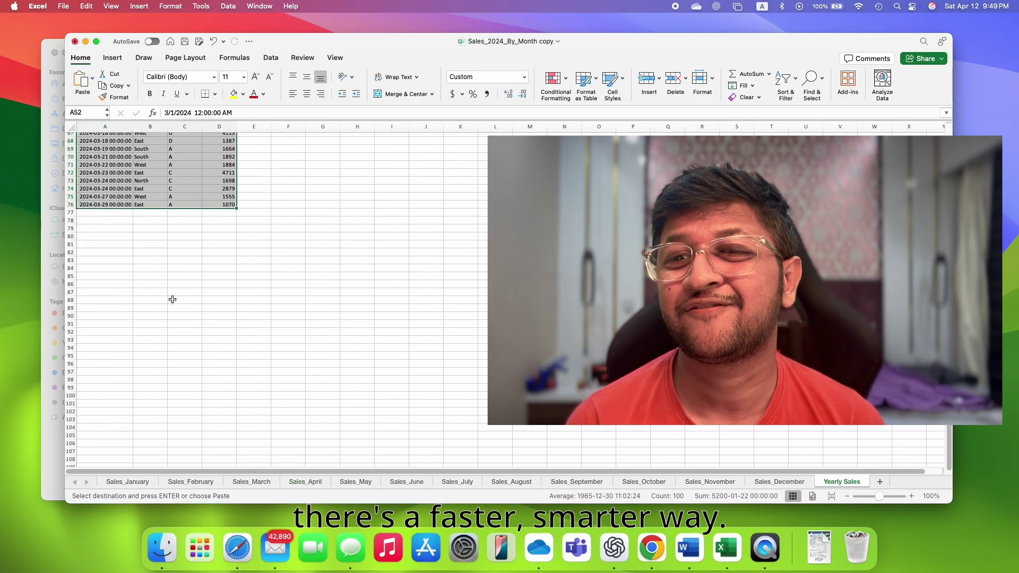
click(104, 211)
key(super+v)
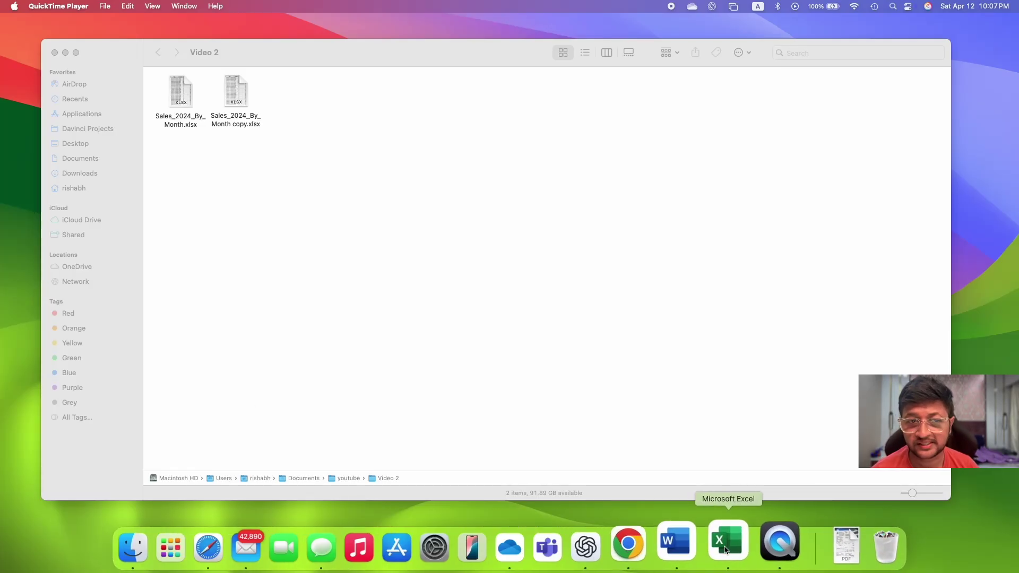
- Switch to Microsoft Excel, create a blank workbook and show its window in full screen
click(726, 548)
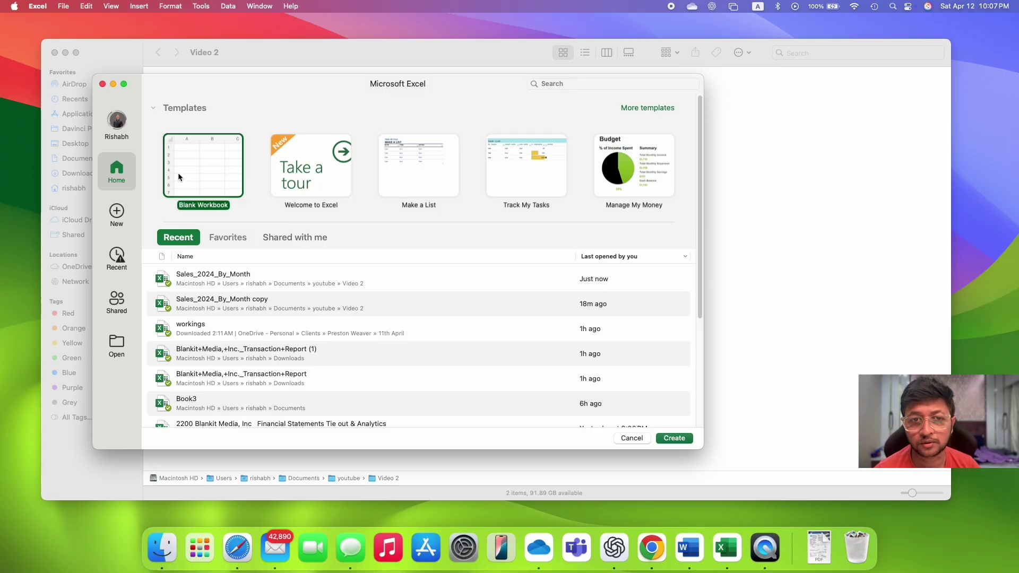
double_click(178, 174)
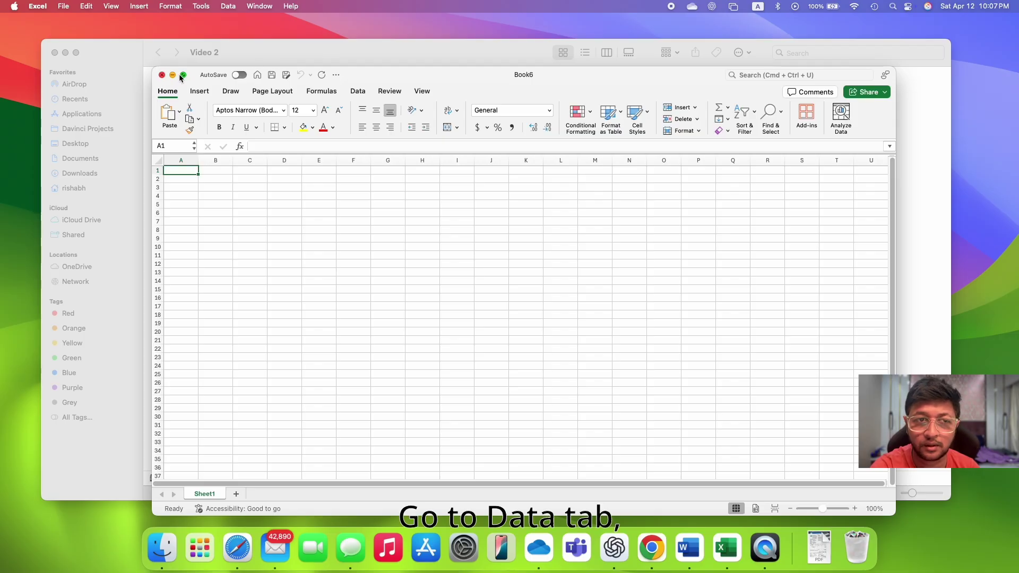
click(183, 76)
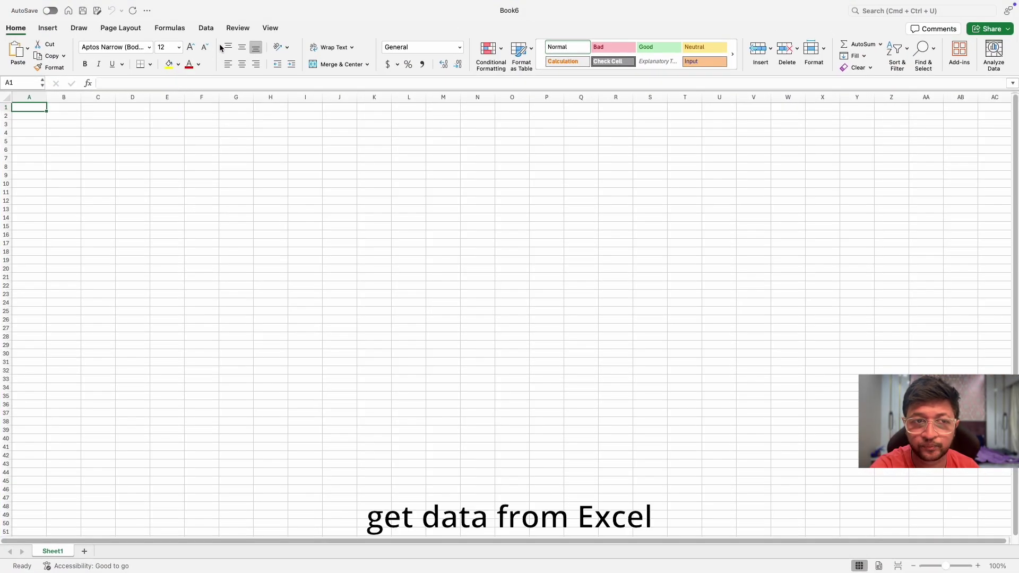
- Connect Power Query to the local Excel workbook Sales_2024_By_Month.xlsx as the data source
click(212, 29)
click(25, 51)
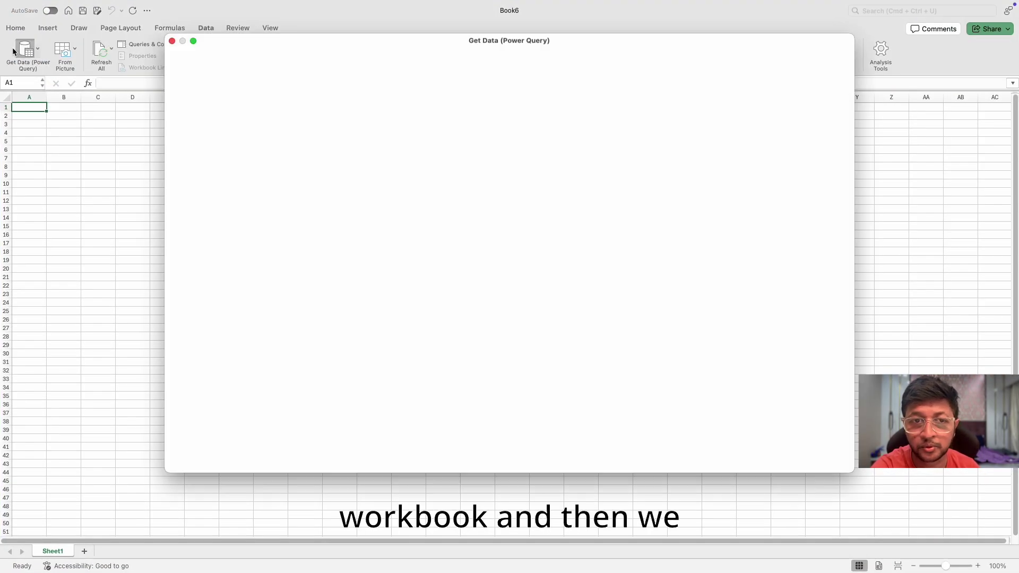
click(283, 158)
click(395, 121)
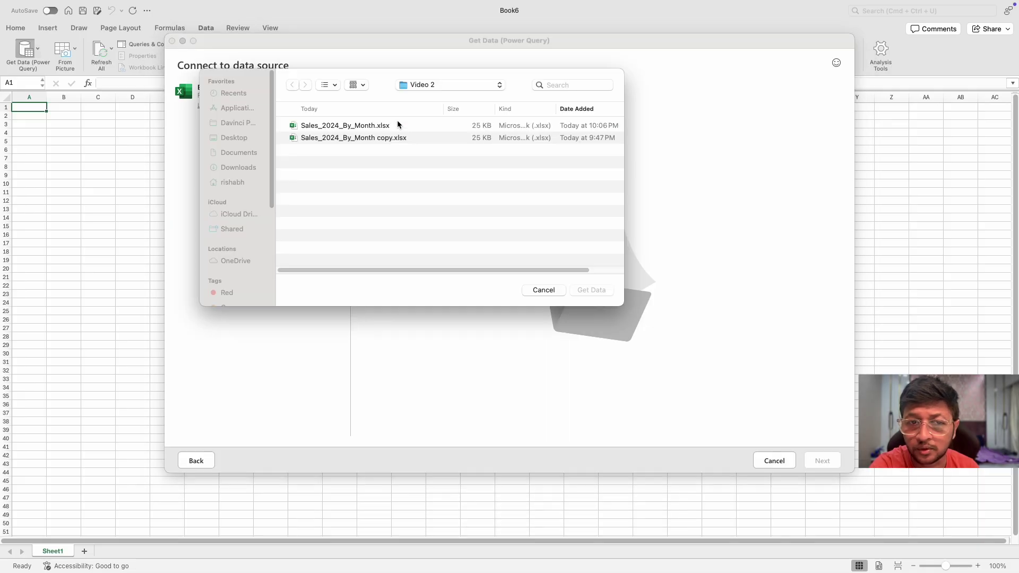
double_click(357, 126)
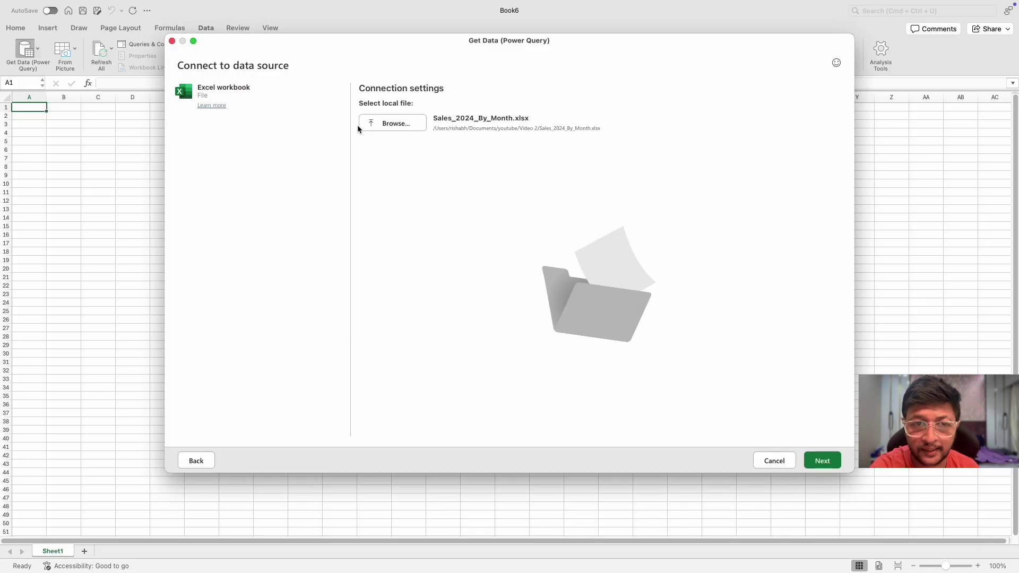
click(822, 461)
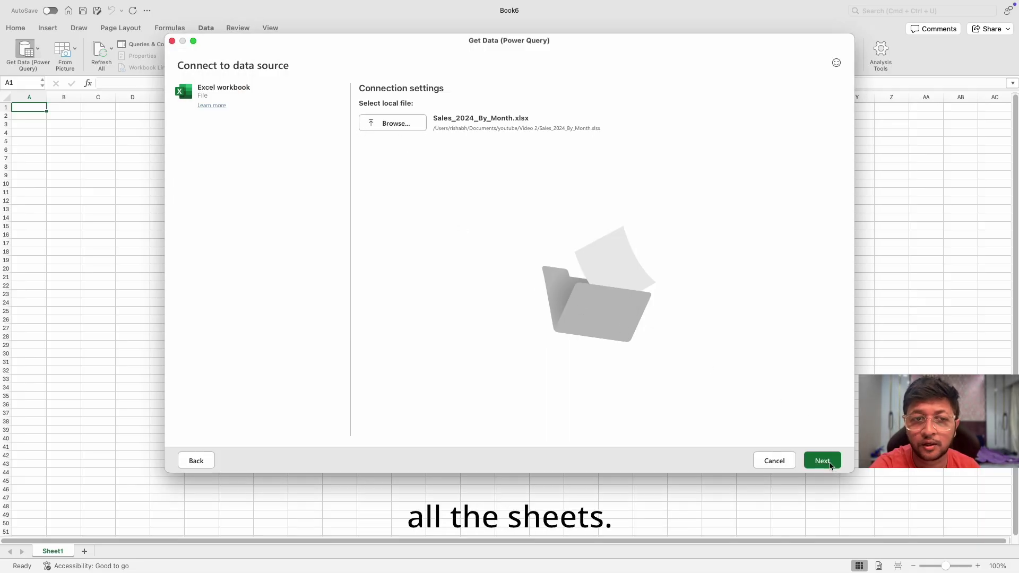
- Select all twelve monthly sheets from Sales_January to Sales_December and open them for transformation in the Power Query Editor
click(194, 138)
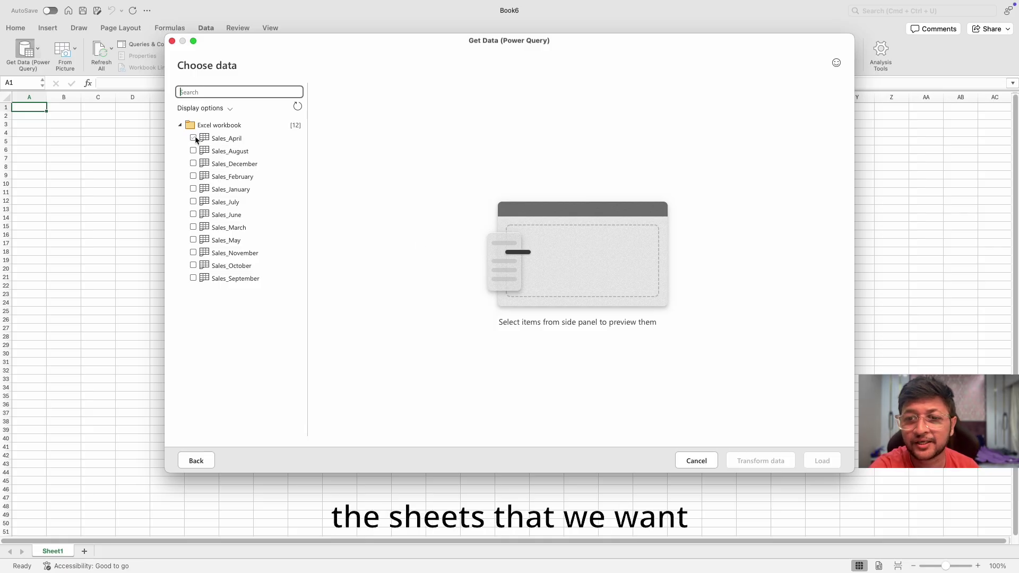
click(193, 151)
click(193, 164)
click(193, 176)
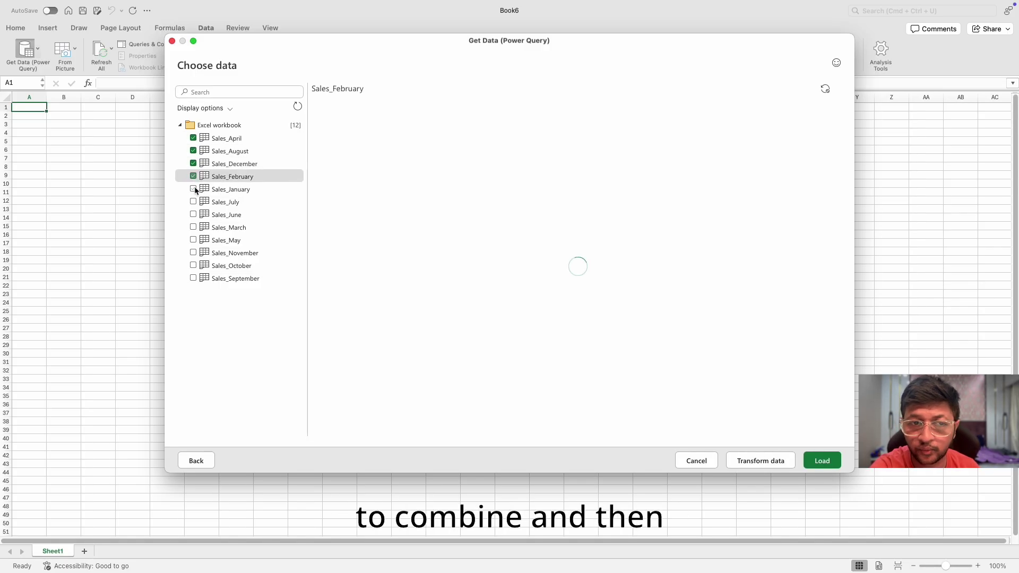
click(193, 189)
click(193, 202)
click(193, 215)
click(193, 227)
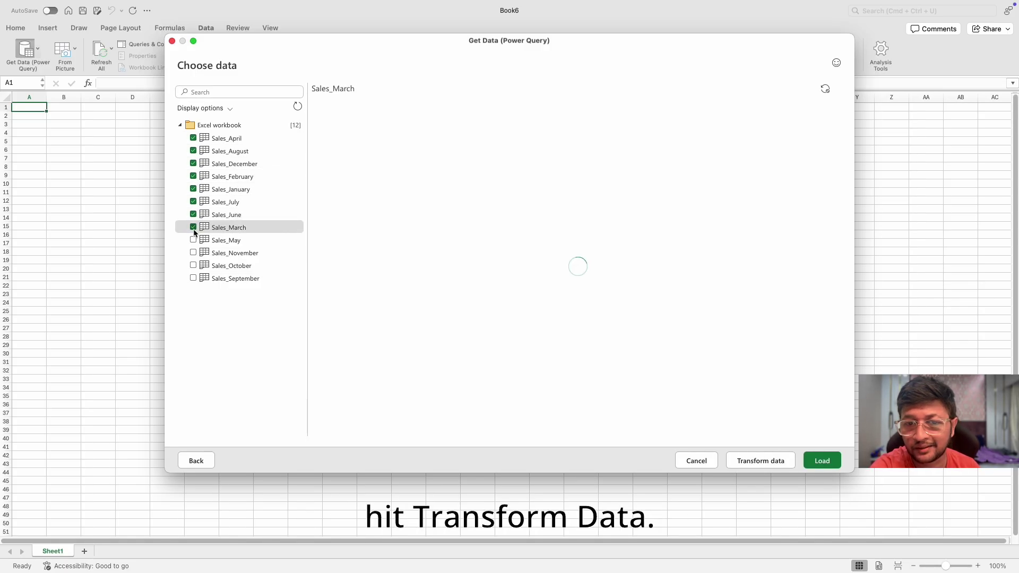
click(193, 240)
click(193, 253)
click(193, 265)
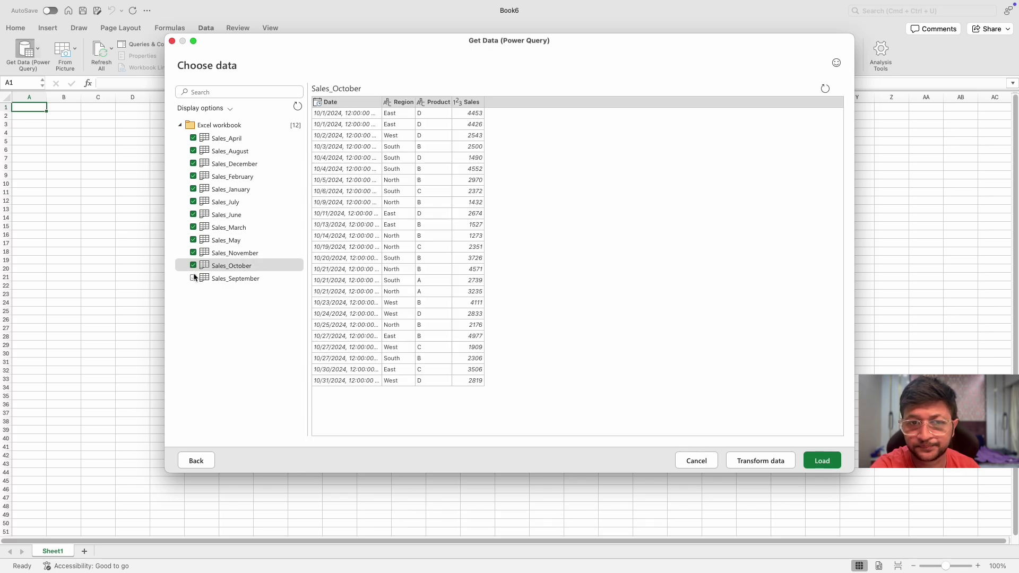
click(193, 279)
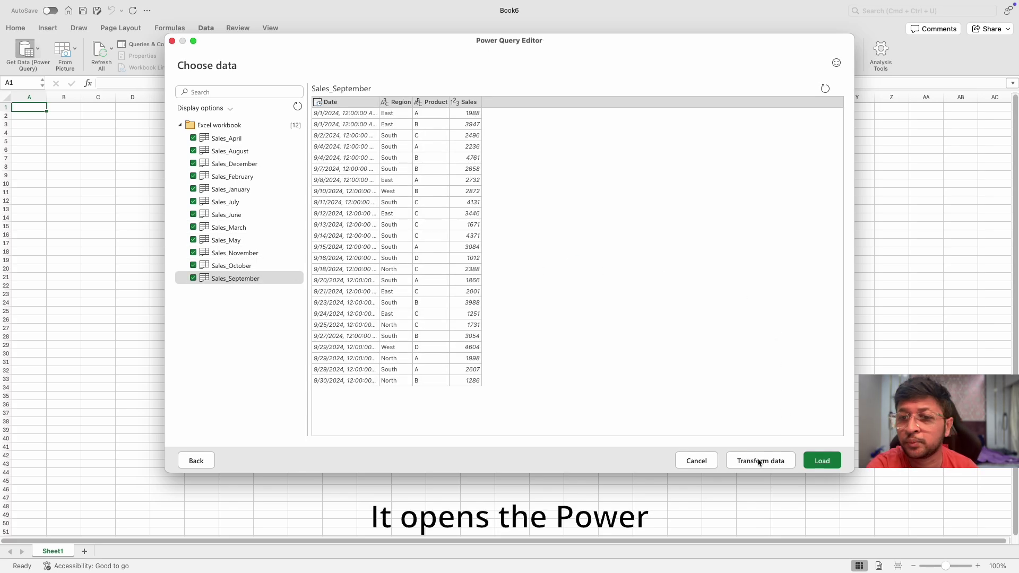
click(759, 460)
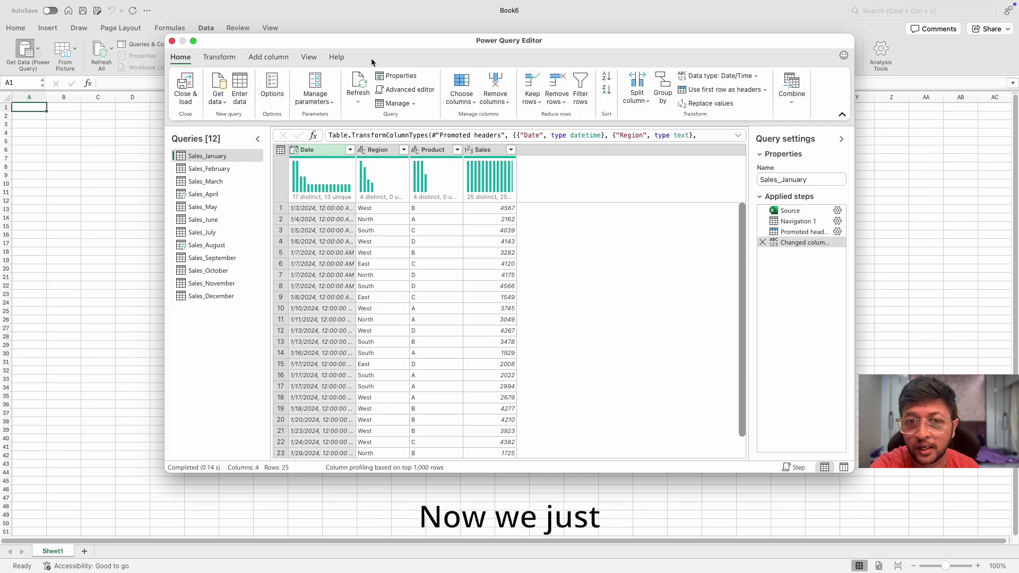
- Set up an append as a new query for three or more tables, adding Sales_February, Sales_March and Sales_April after Sales_January
click(798, 101)
click(800, 133)
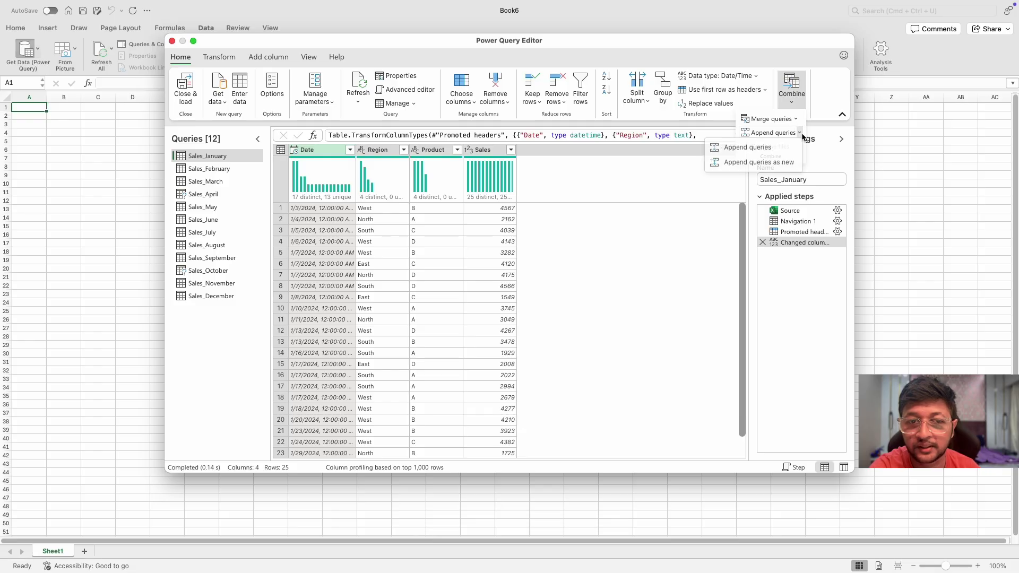
click(799, 163)
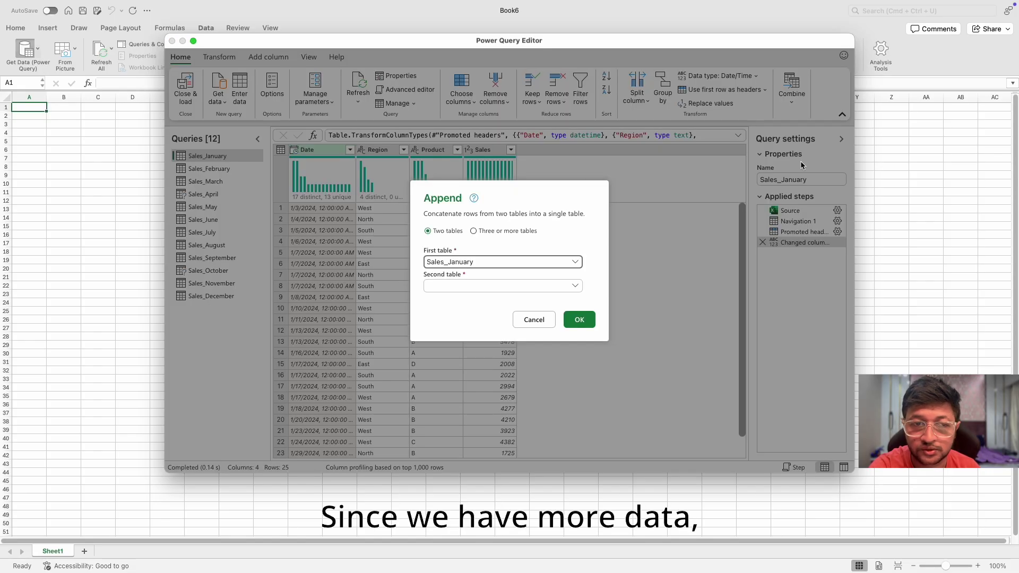
click(473, 230)
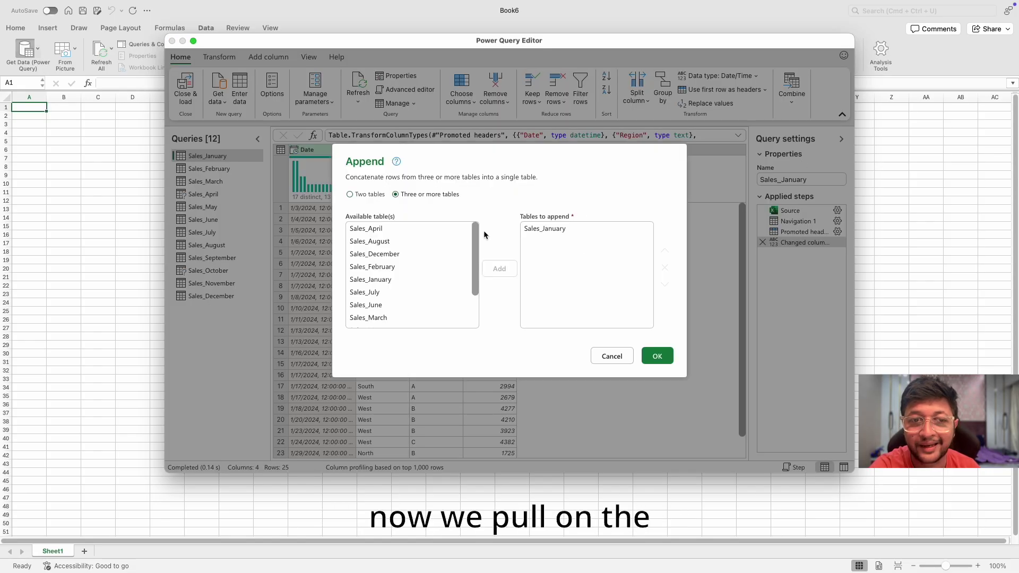
click(393, 279)
click(396, 267)
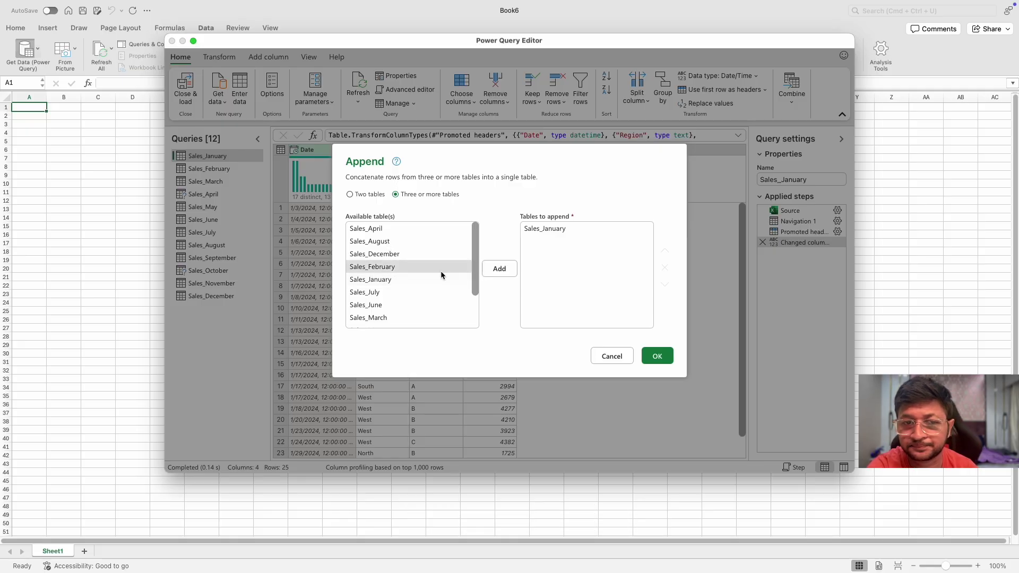
click(494, 271)
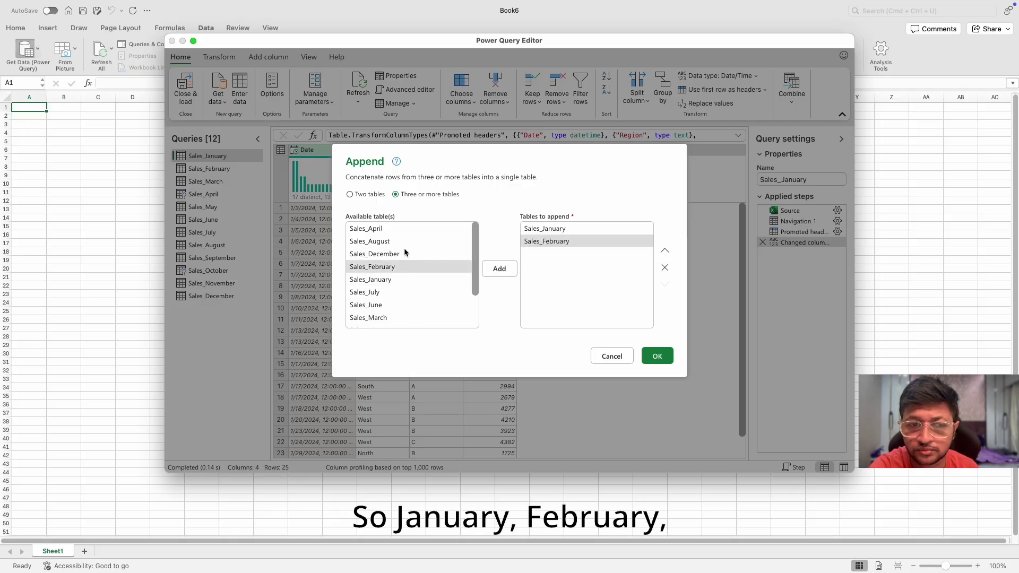
click(403, 315)
click(501, 269)
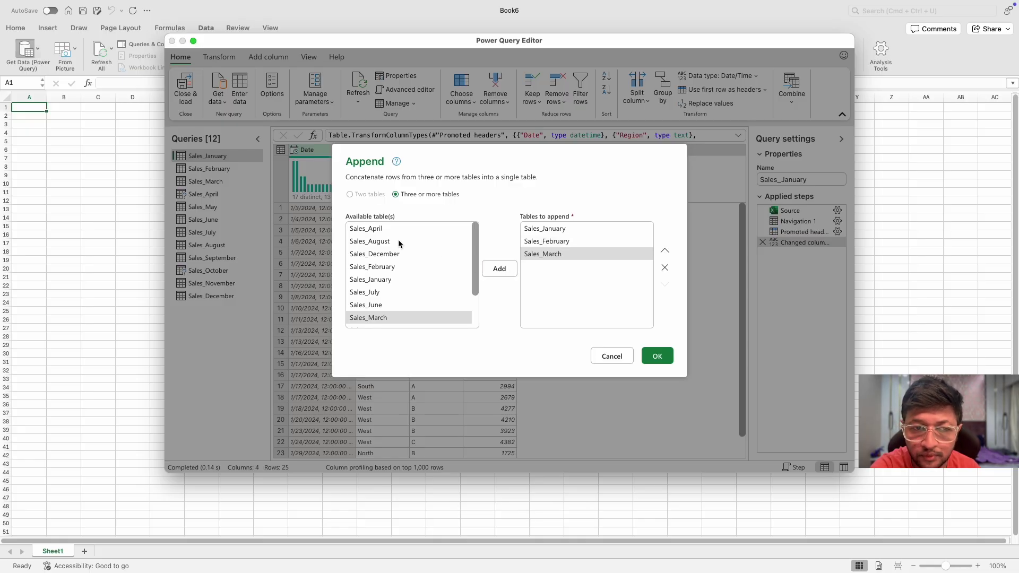
click(393, 234)
click(496, 270)
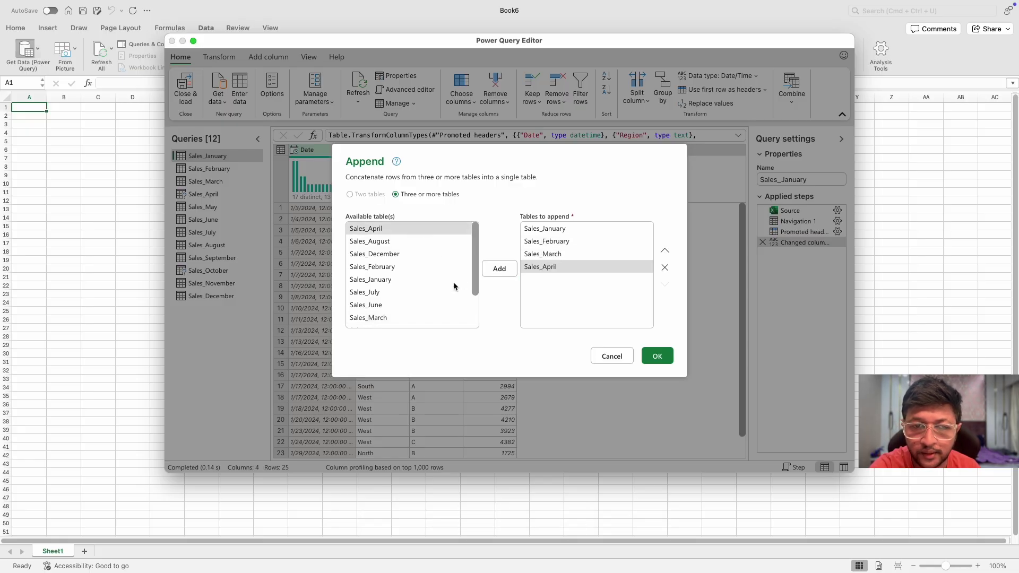
- Add Sales_May, Sales_June, Sales_July and Sales_August, in that order, to the tables to append
scroll(401, 300, down, 3)
click(394, 285)
click(502, 273)
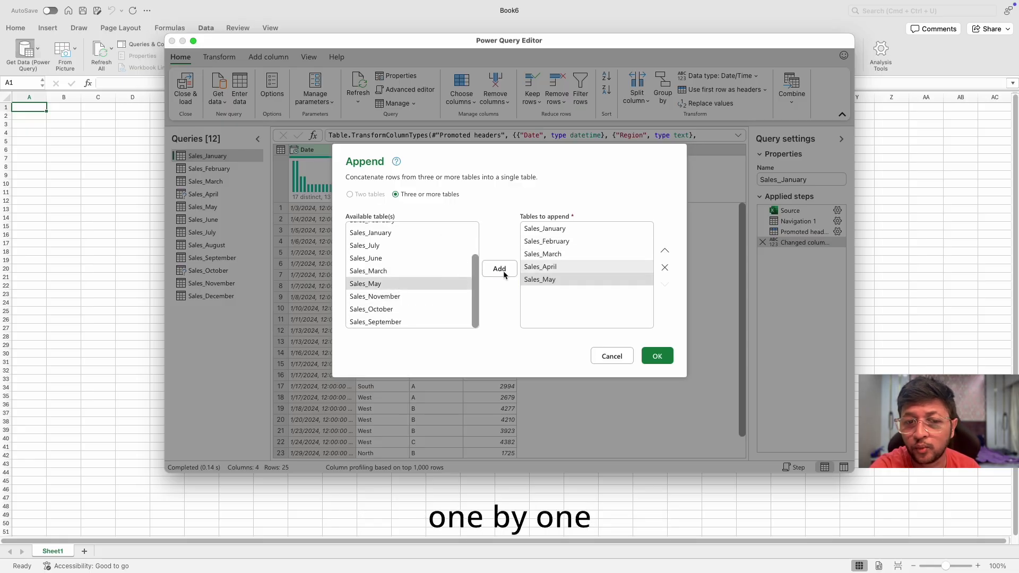
click(401, 260)
click(497, 276)
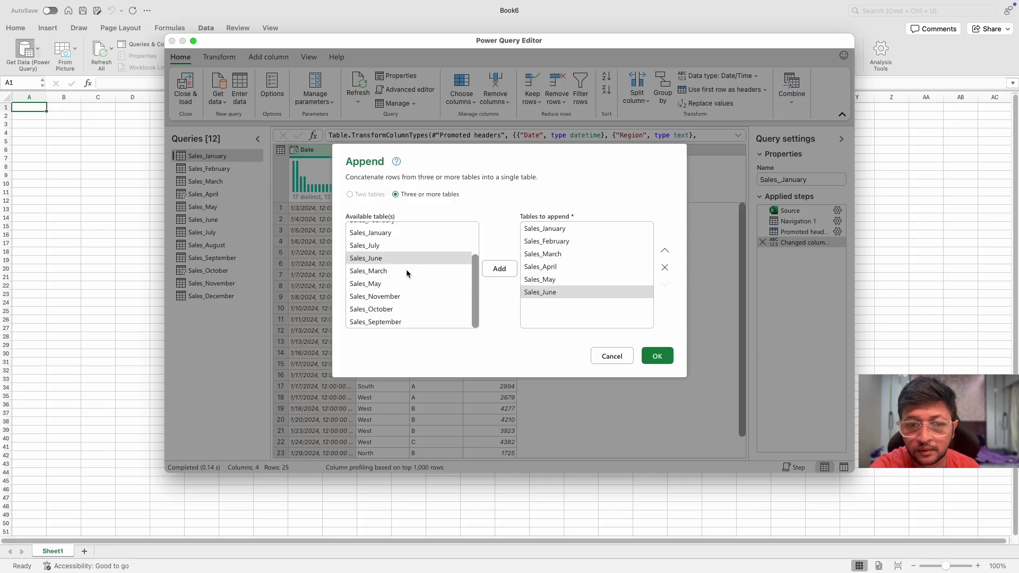
click(393, 246)
click(509, 274)
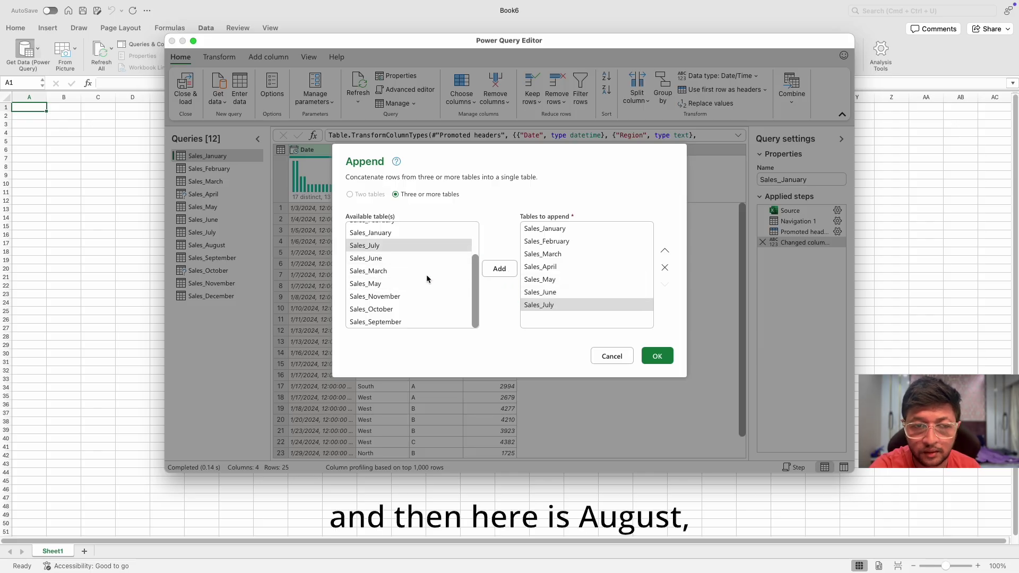
scroll(412, 299, up, 3)
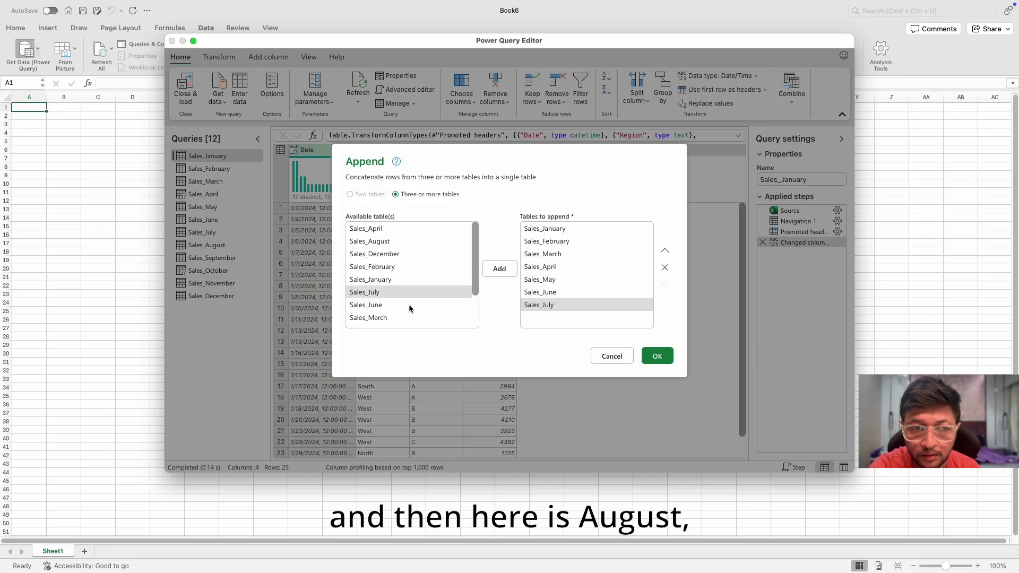
click(398, 243)
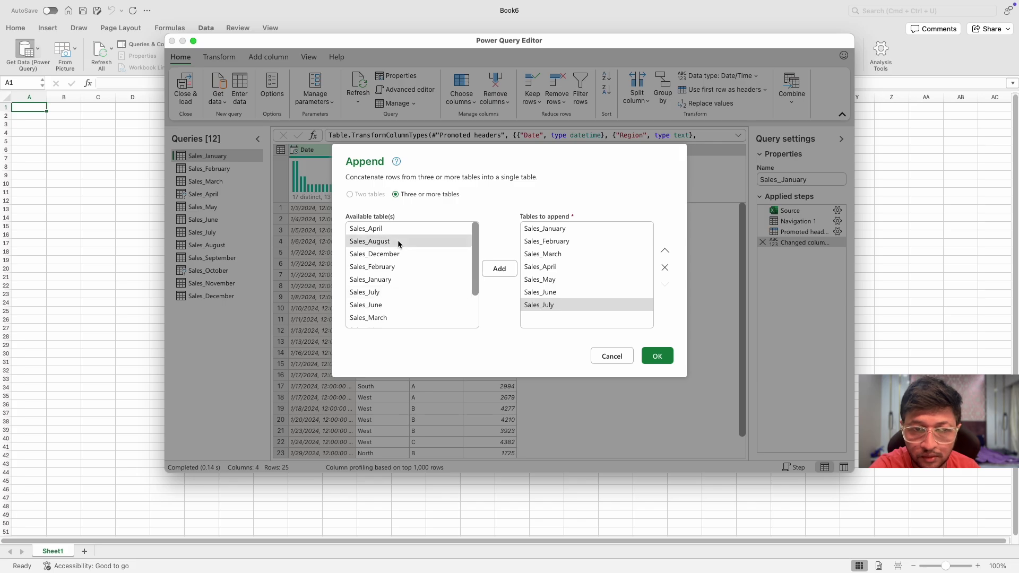
click(496, 270)
- Add Sales_September, Sales_October, Sales_November and Sales_December to the tables to append and create the combined query
scroll(395, 297, down, 3)
click(399, 322)
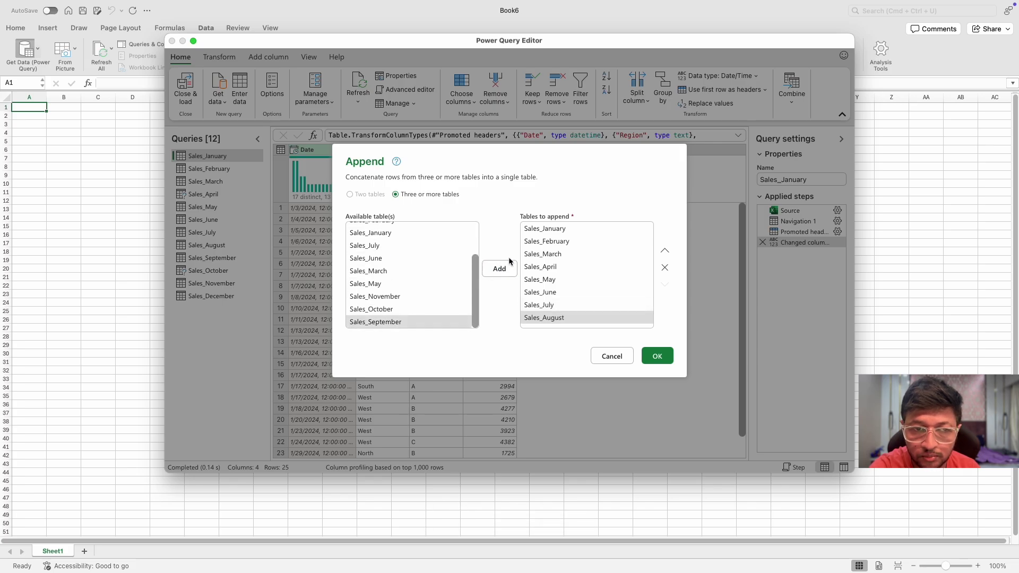
click(502, 269)
click(493, 269)
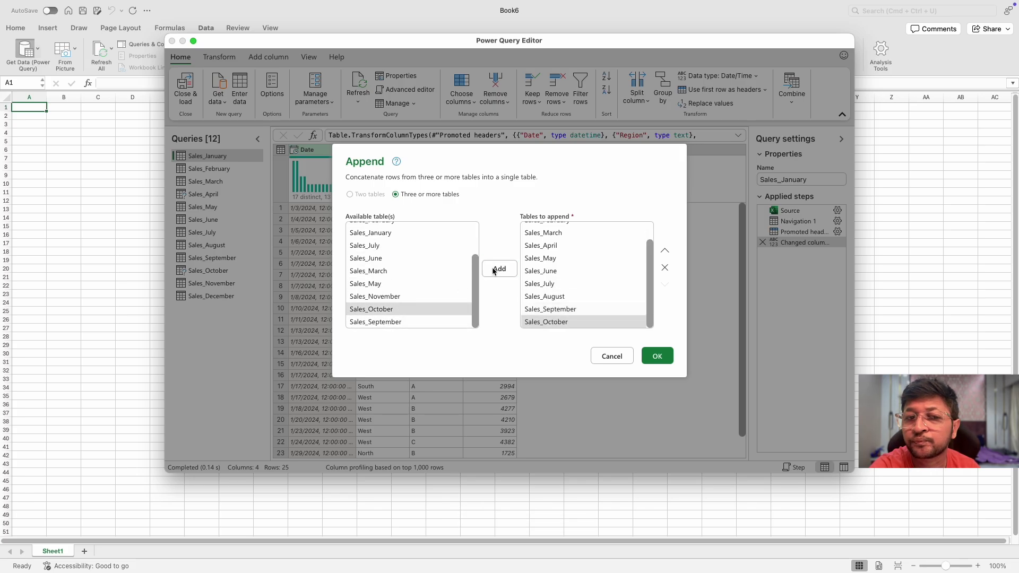
click(415, 300)
click(501, 270)
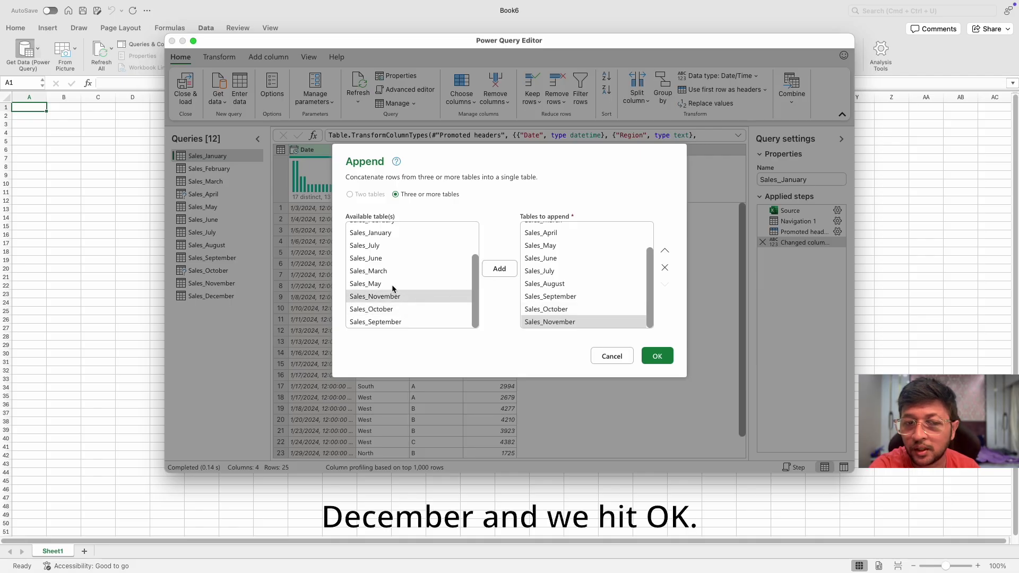
scroll(389, 291, up, 3)
click(404, 256)
click(498, 272)
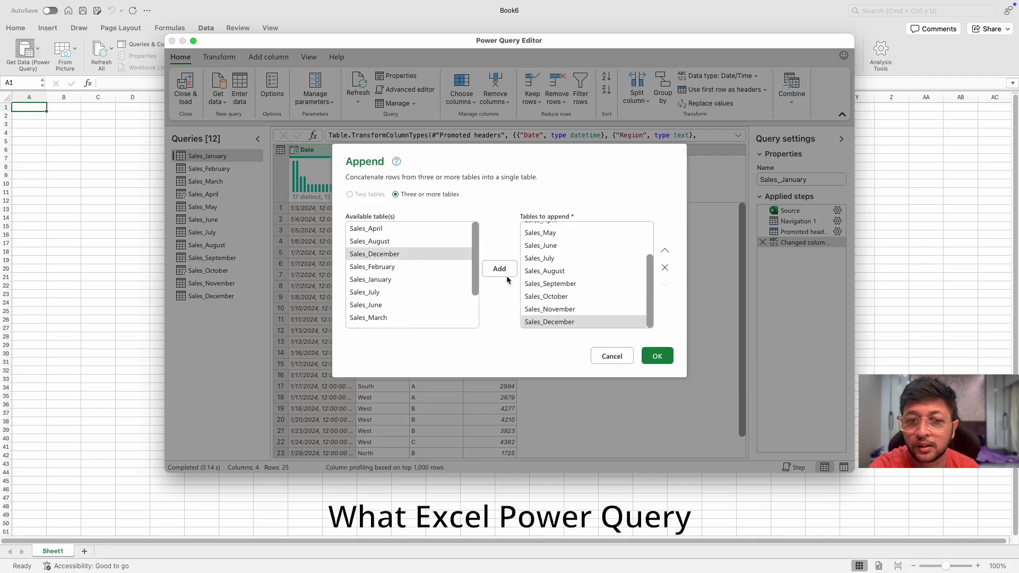
click(657, 356)
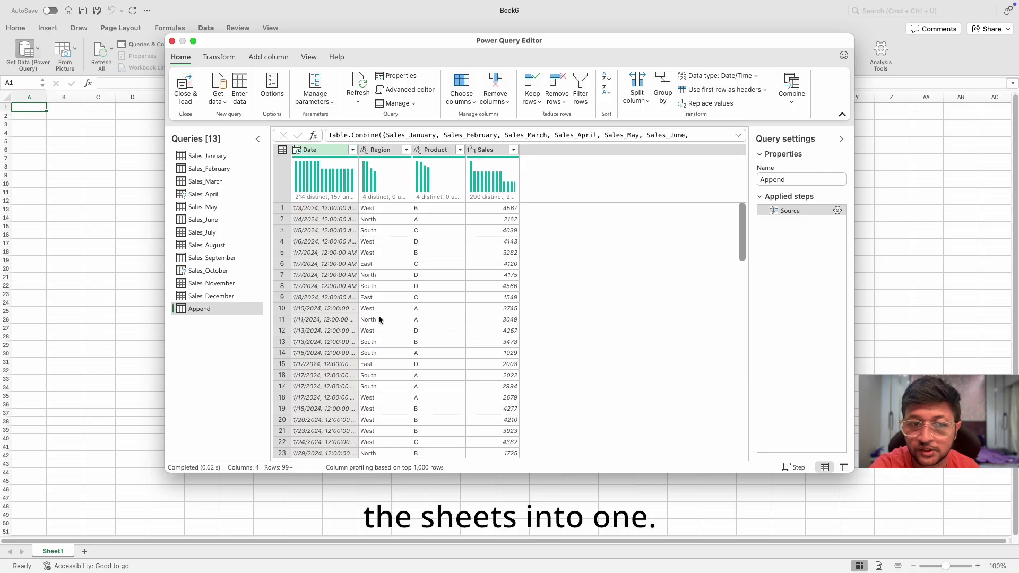
- Rename the appended query as 2024 Sales and change its Date column to the Date data type
double_click(216, 314)
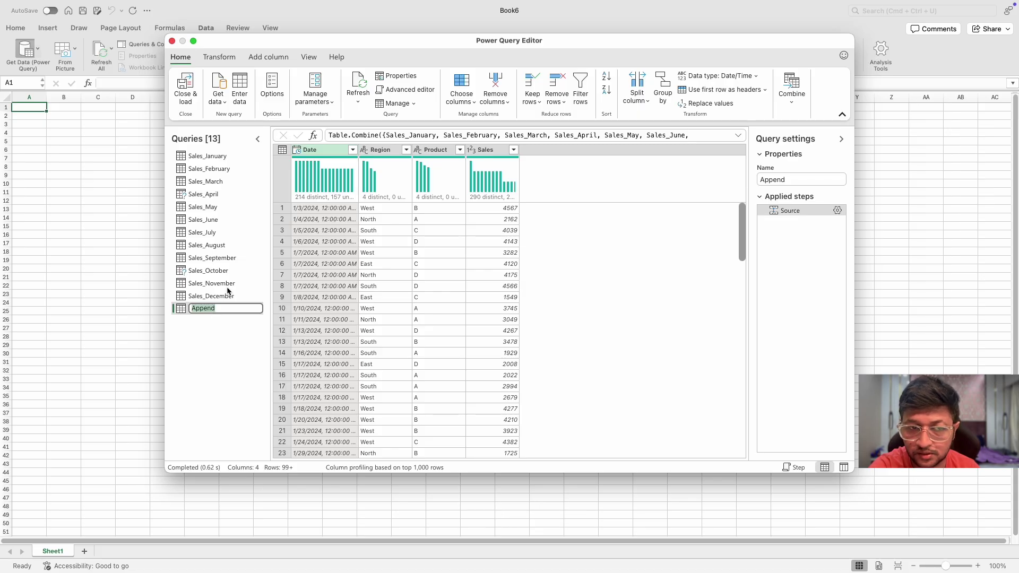
text(2024 Sales)
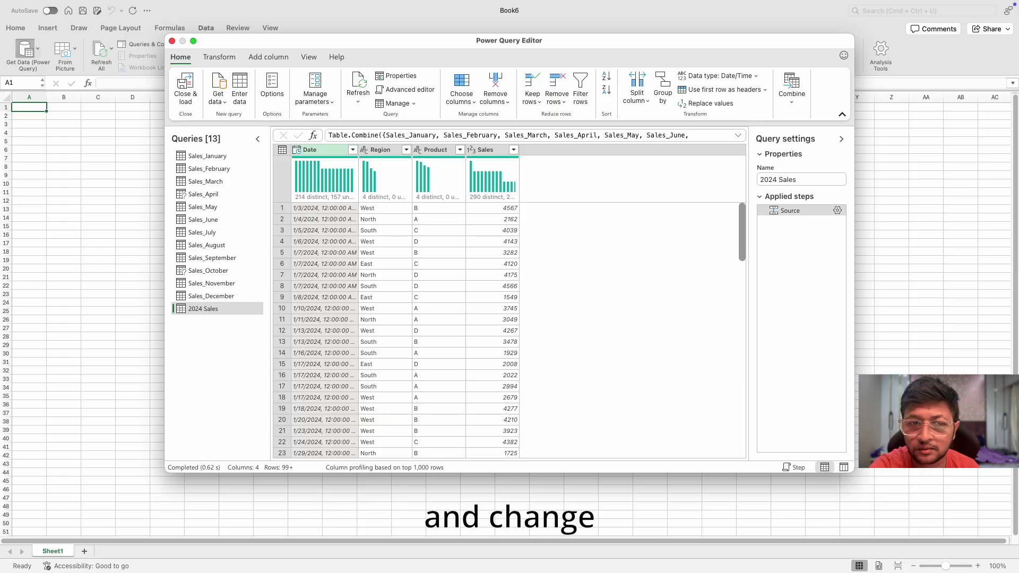
click(298, 150)
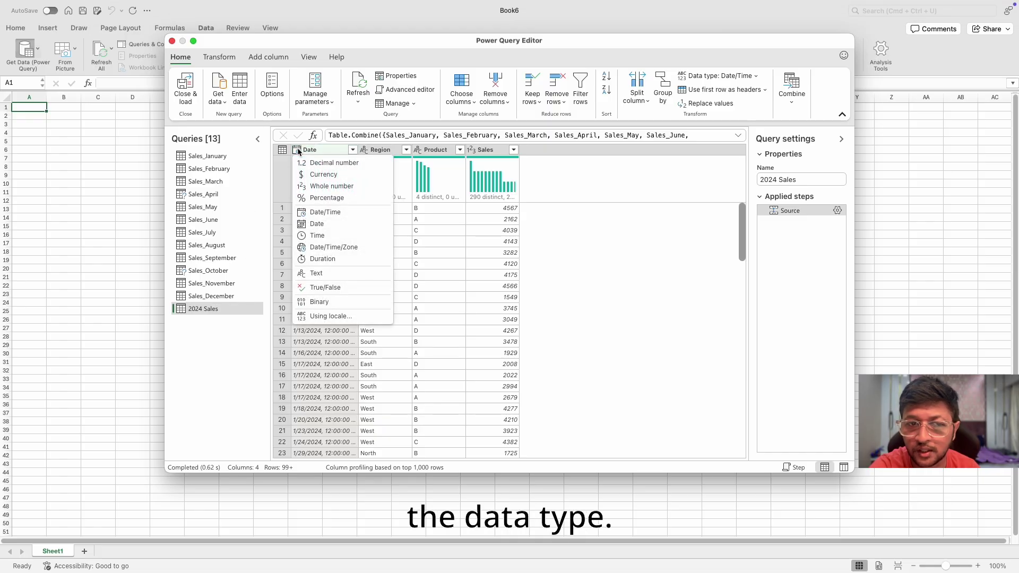
click(351, 223)
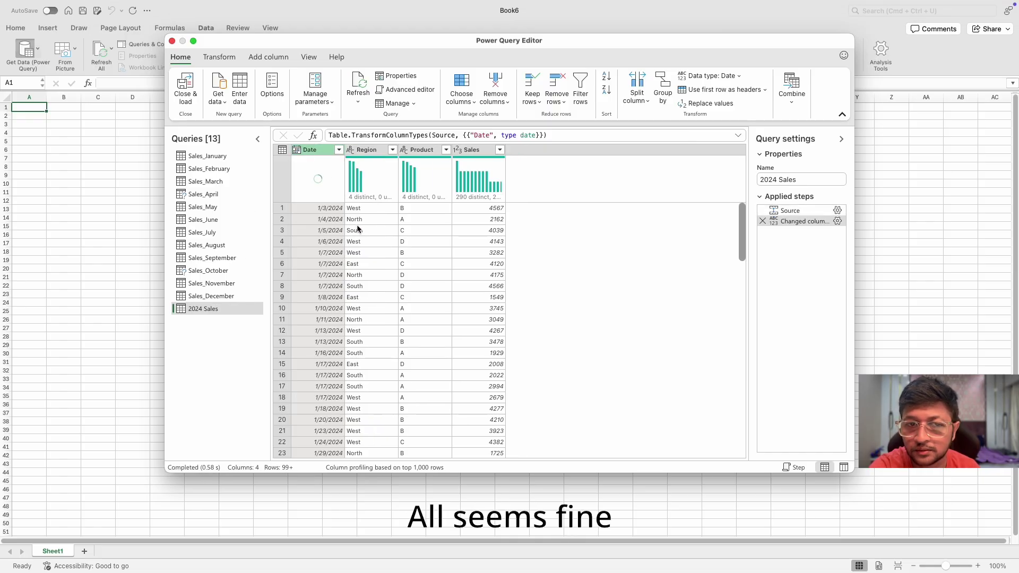
- Change the Sales column to the Decimal number type, and close and load the queries into the workbook
click(457, 150)
click(483, 163)
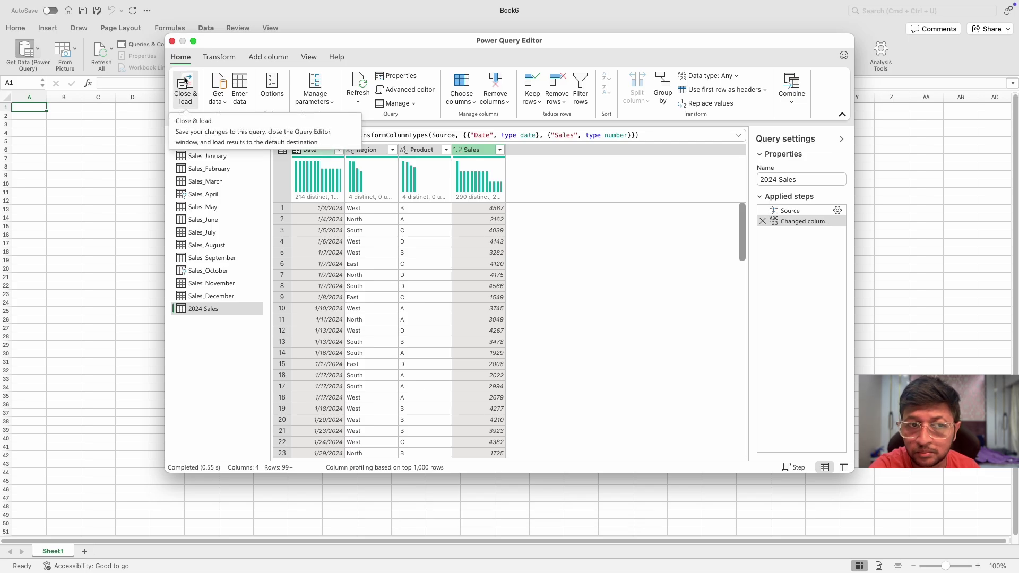
click(184, 82)
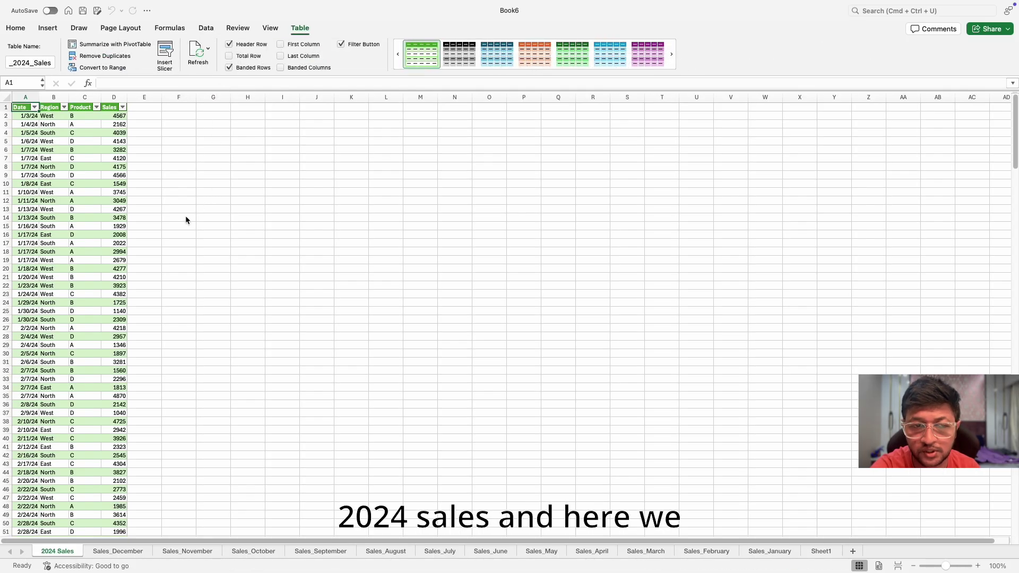
- Review the combined rows on the 2024 Sales sheet from January through December and return to the first rows
scroll(185, 216, down, 16)
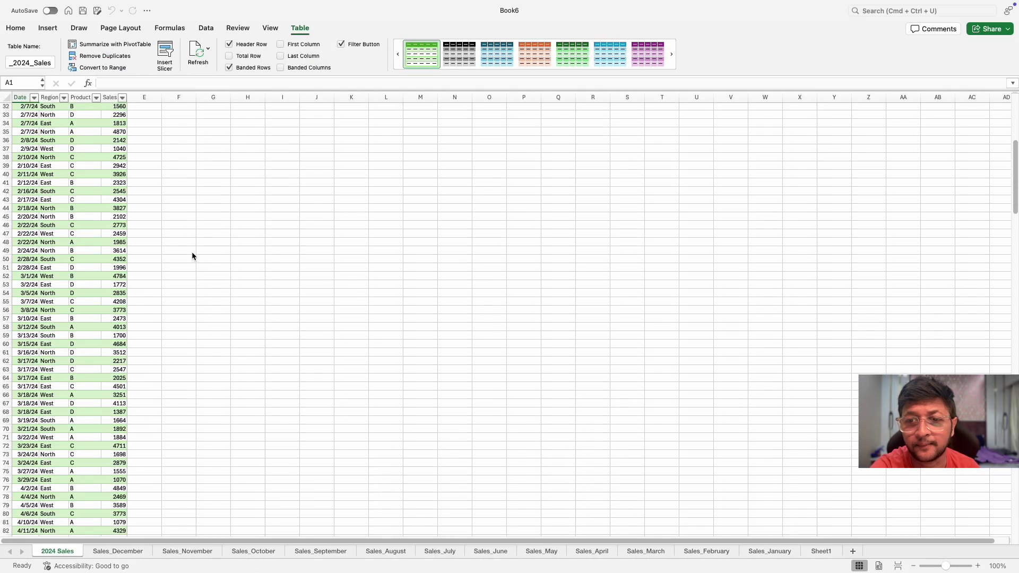
scroll(192, 256, down, 18)
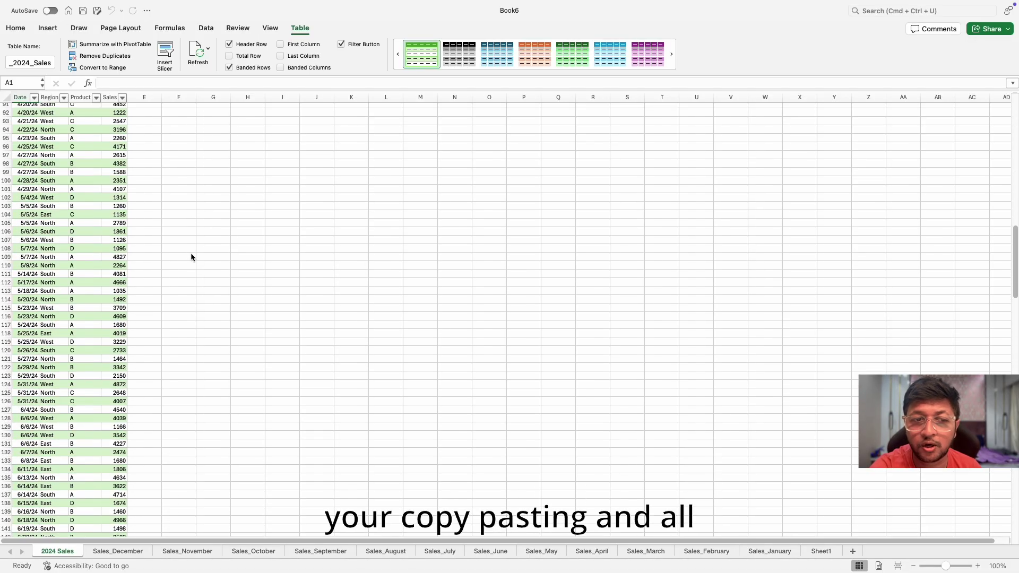
scroll(191, 257, down, 20)
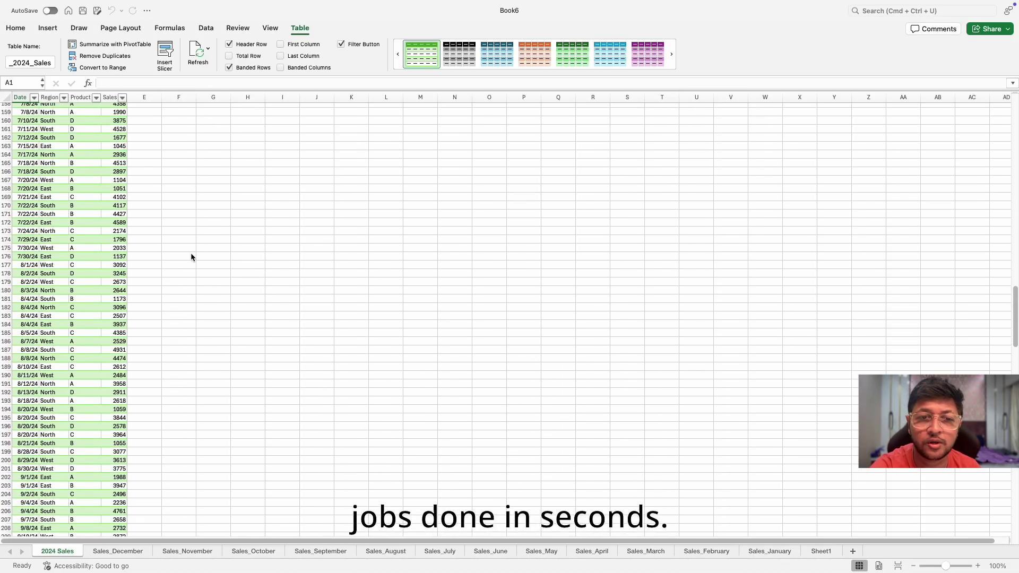
scroll(191, 257, down, 20)
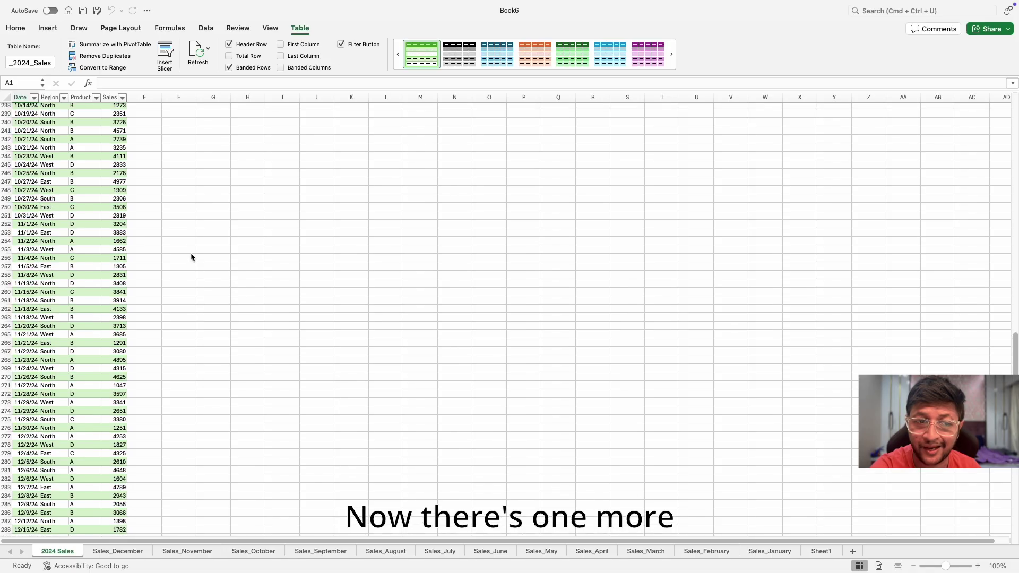
scroll(191, 258, down, 3)
scroll(191, 257, up, 20)
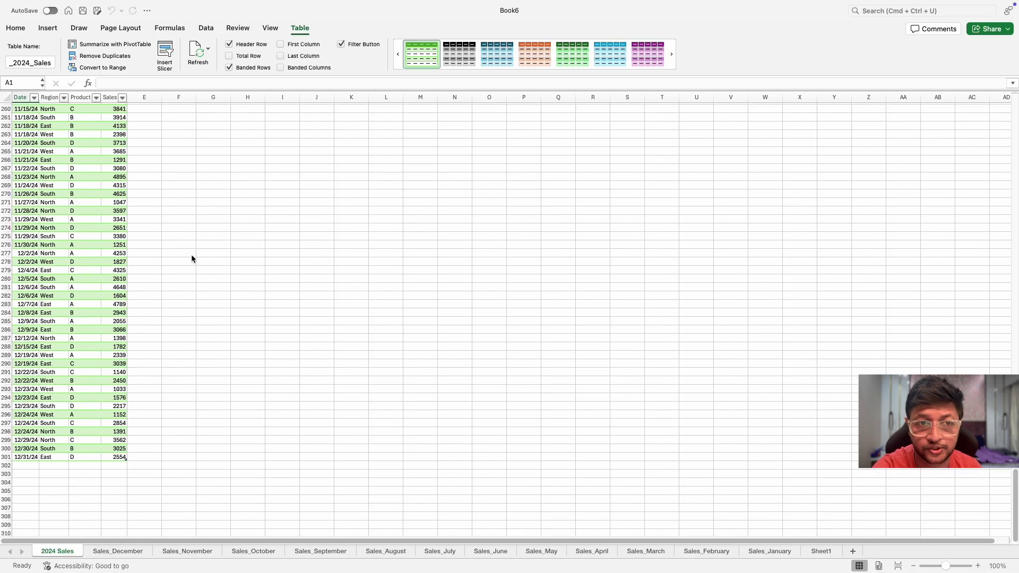
scroll(192, 259, up, 20)
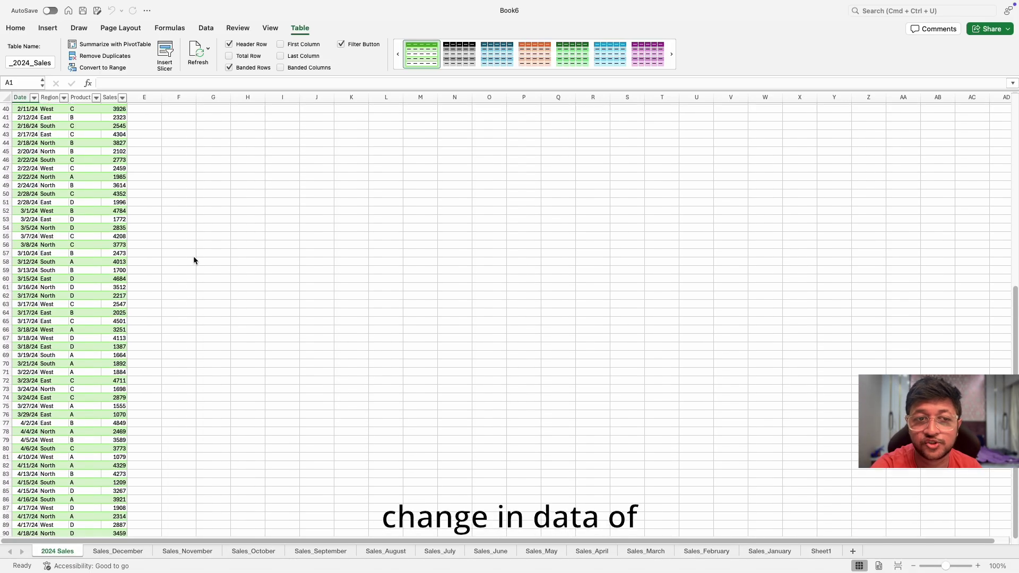
scroll(193, 261, up, 3)
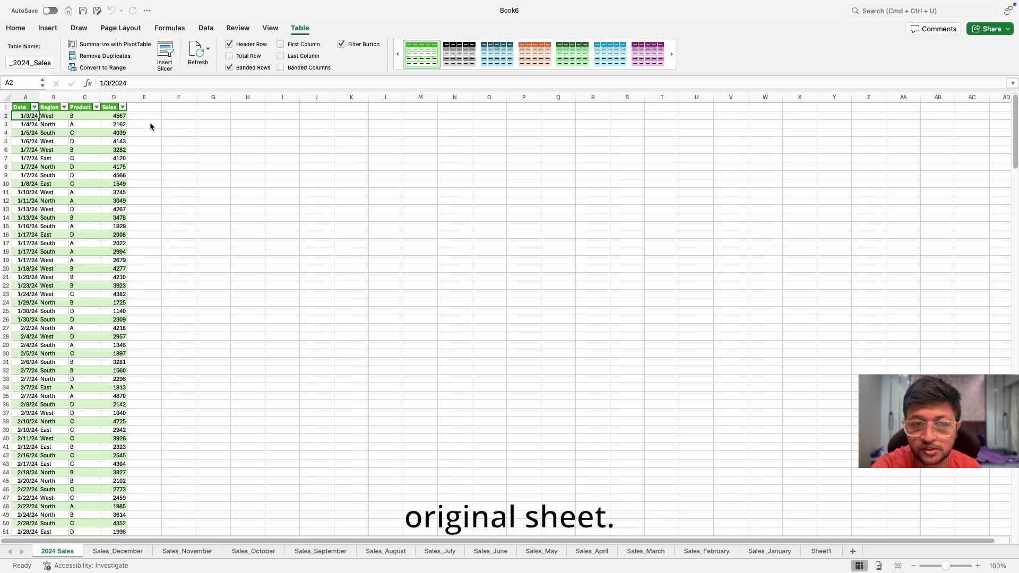
- Switch to Finder and open the source workbook Sales_2024_By_Month.xlsx from the Video 2 folder
mouse_move(165, 568)
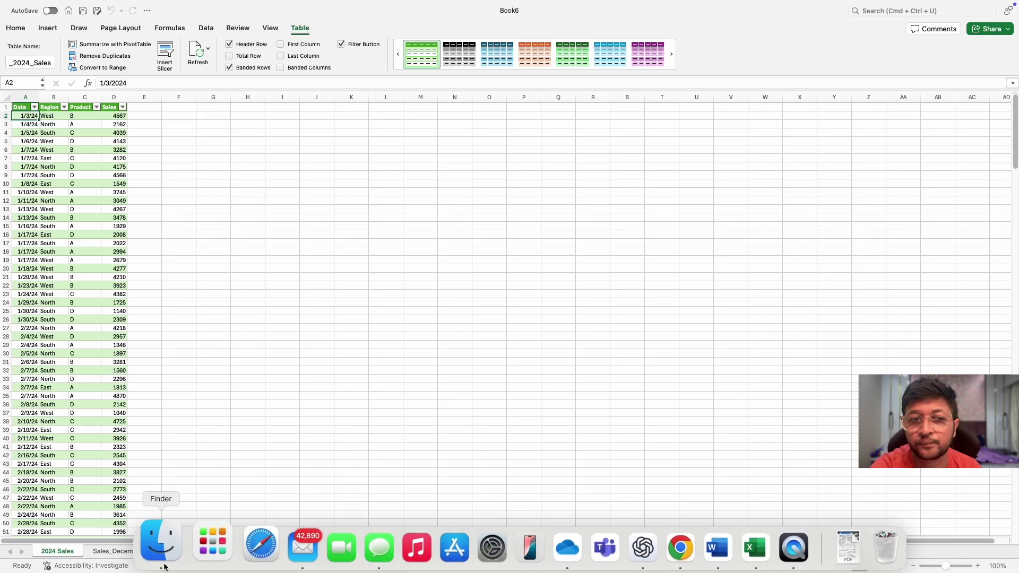
click(161, 547)
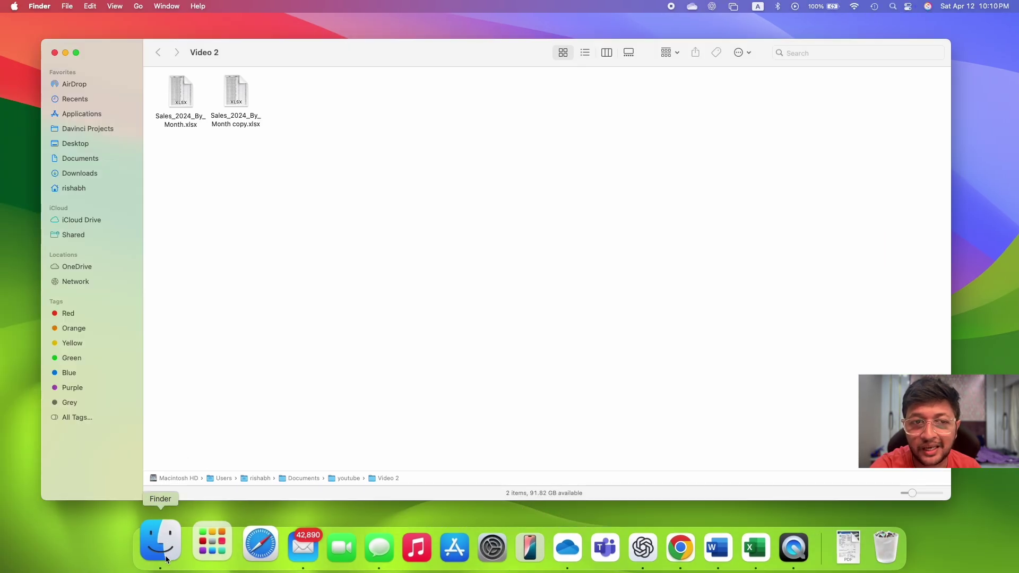
double_click(178, 94)
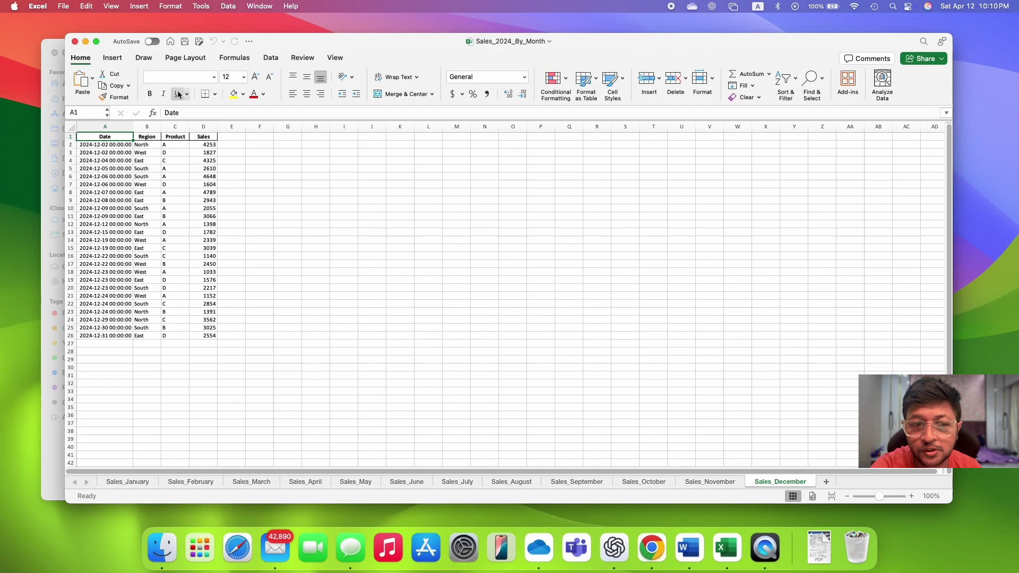
- Set the first Sales value, cell D2 on the Sales_January sheet, to 2
click(122, 481)
click(198, 143)
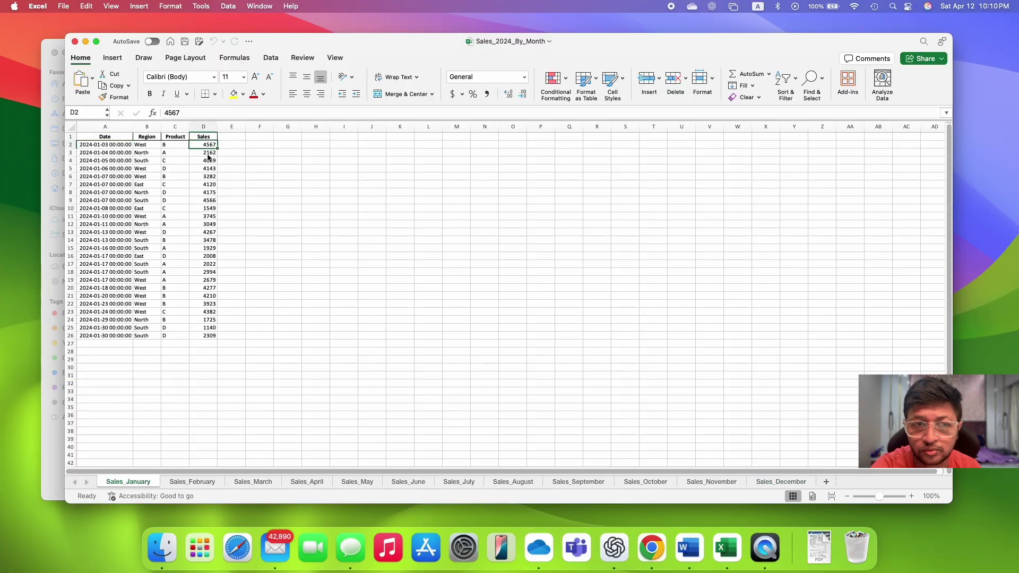
text(2)
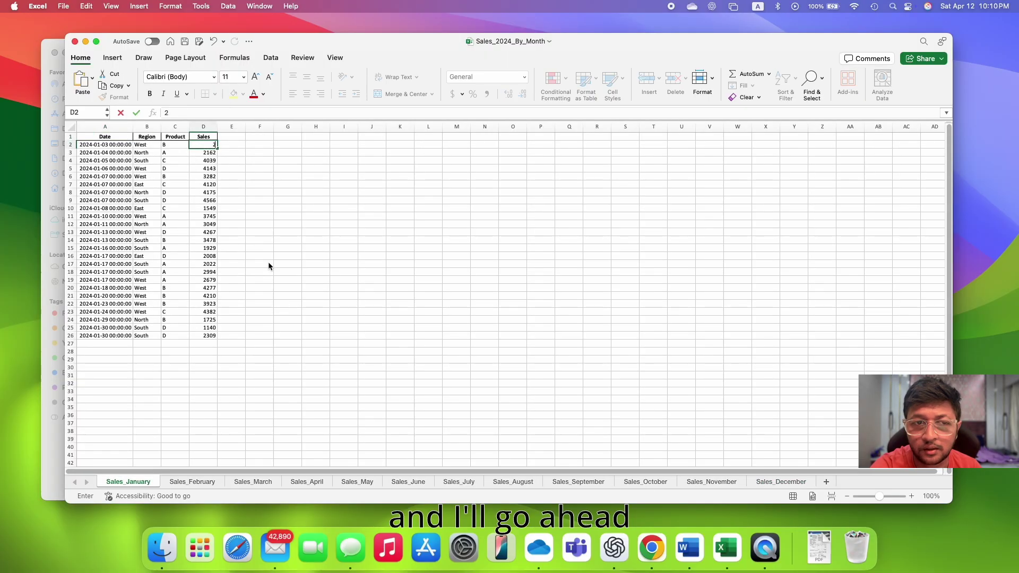
key(Return)
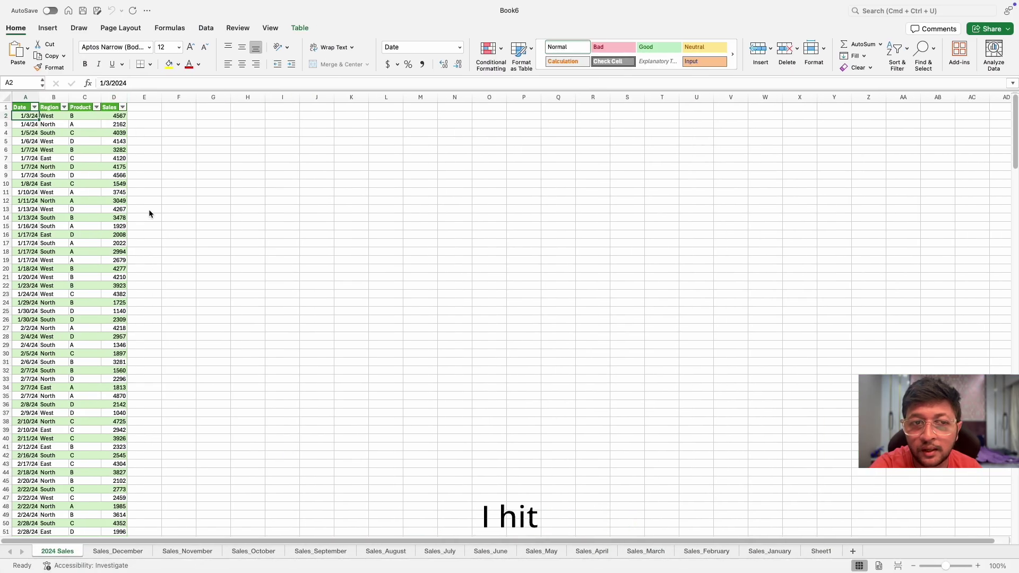
- Refresh all queries in Book6 so the 2024 Sales table picks up the edited source data
click(205, 29)
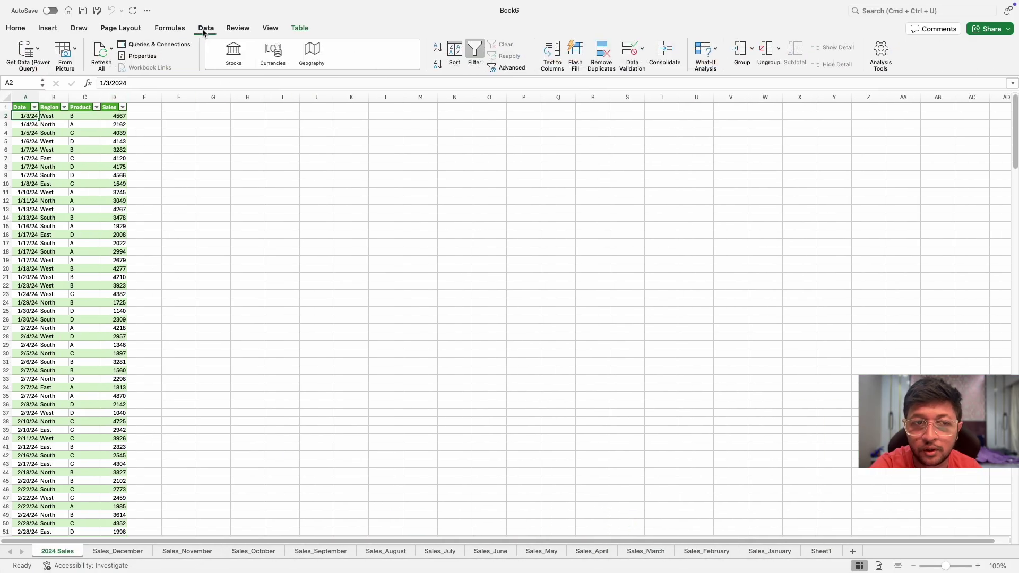
click(103, 49)
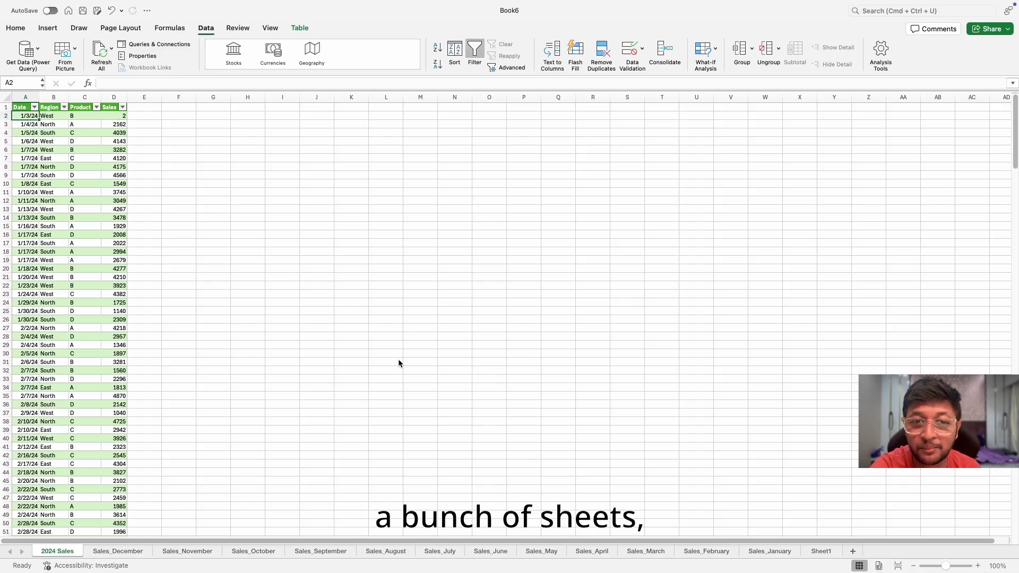
mouse_move(667, 4)
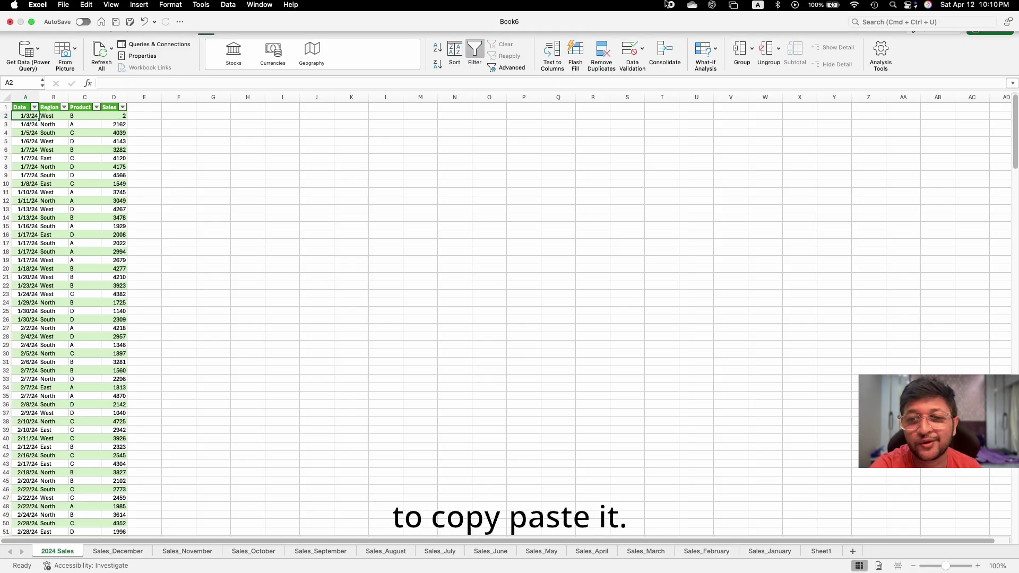